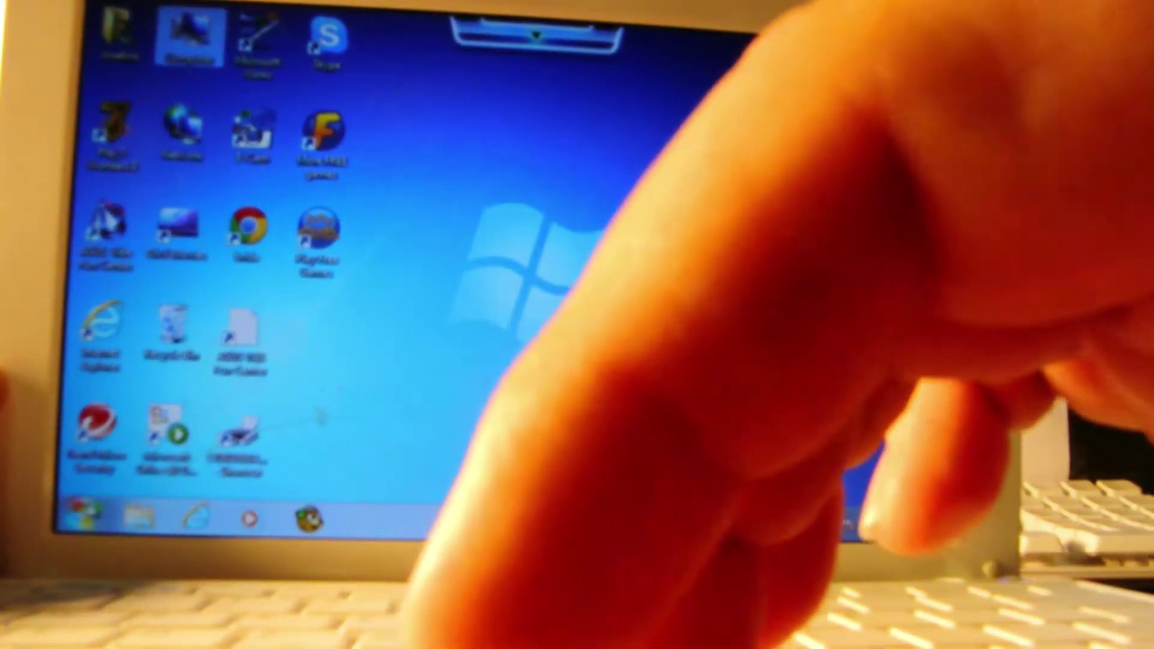
- In the BIOS Boot tab, set Boot Booster to Disabled, then move to the Exit tab
{"action": "key", "text": "super"}
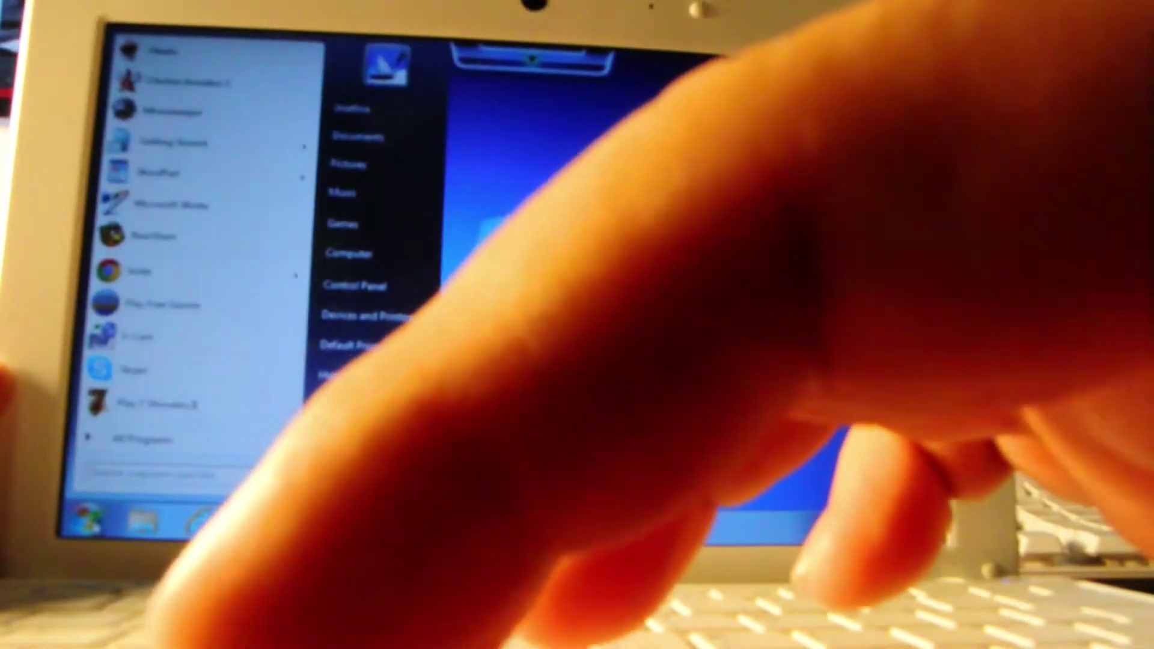
{"action": "key", "text": "super"}
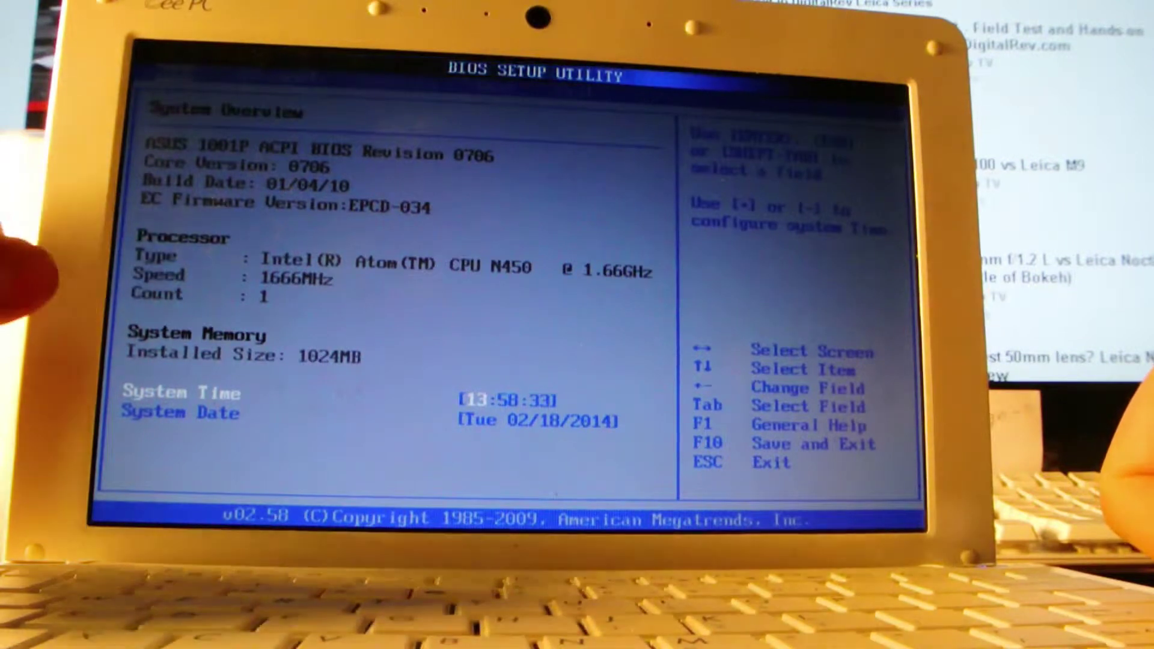
{"action": "key", "text": "Right"}
{"action": "key", "text": "Left"}
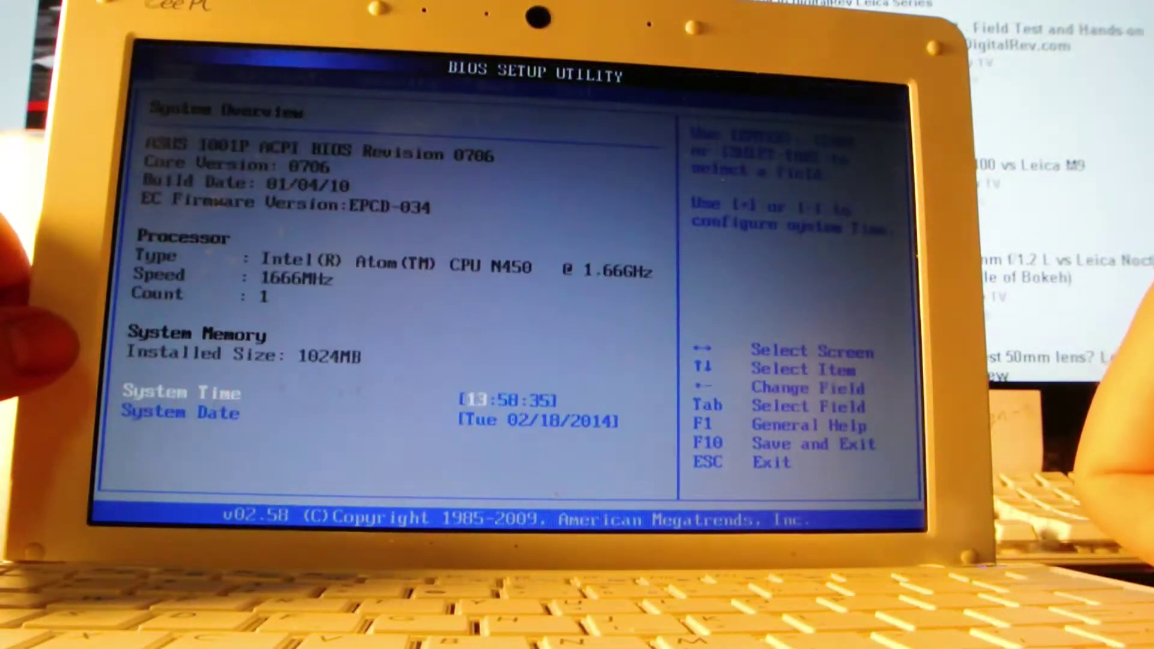
{"action": "key", "text": "Right"}
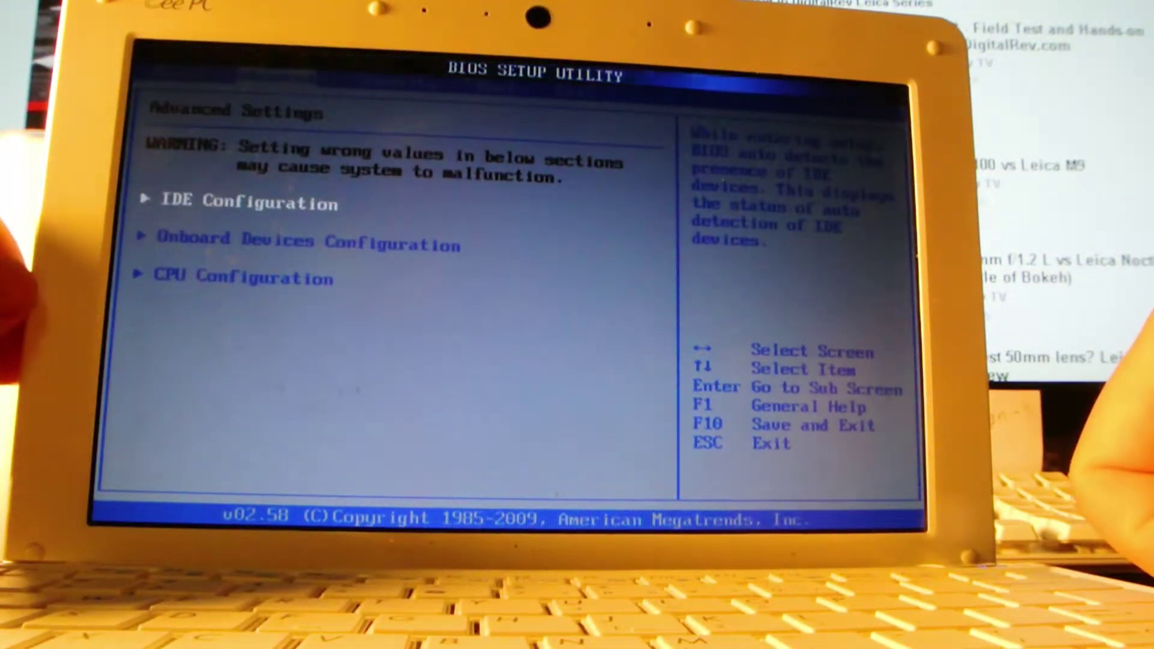
{"action": "key", "text": "Right"}
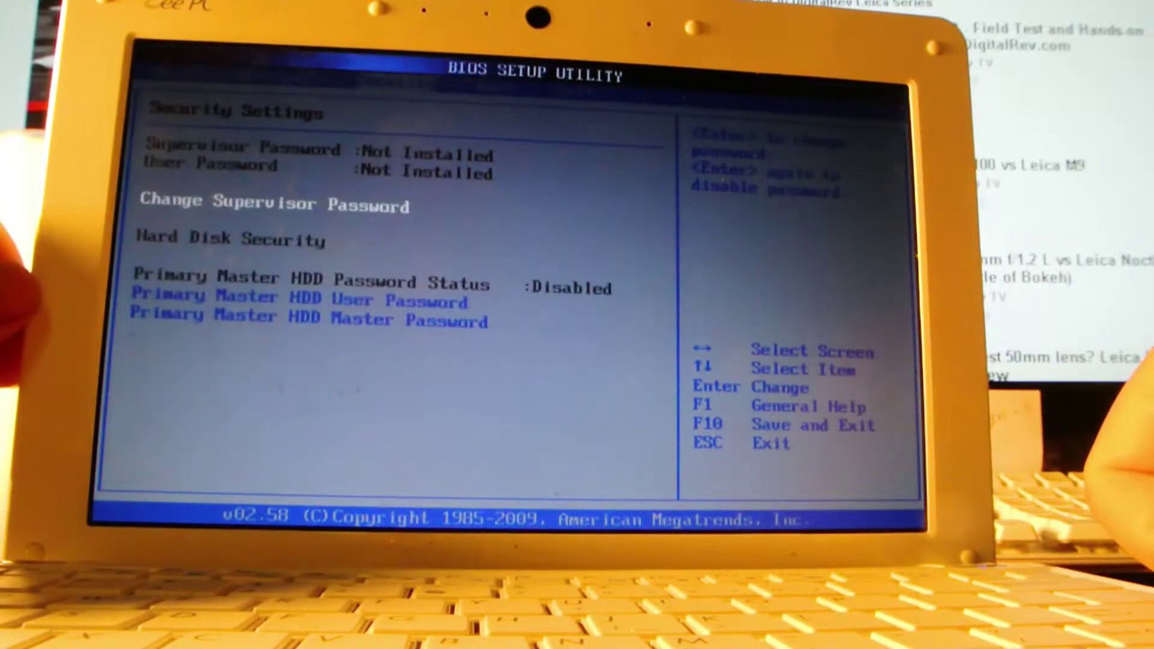
{"action": "key", "text": "Right"}
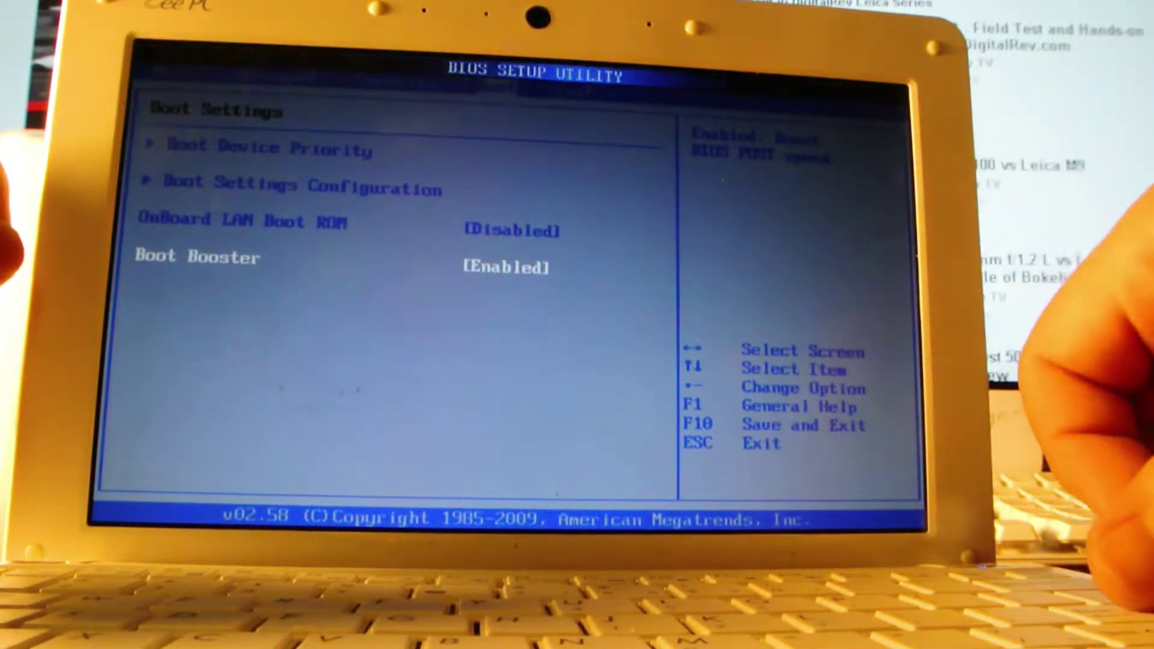
{"action": "key", "text": "Return"}
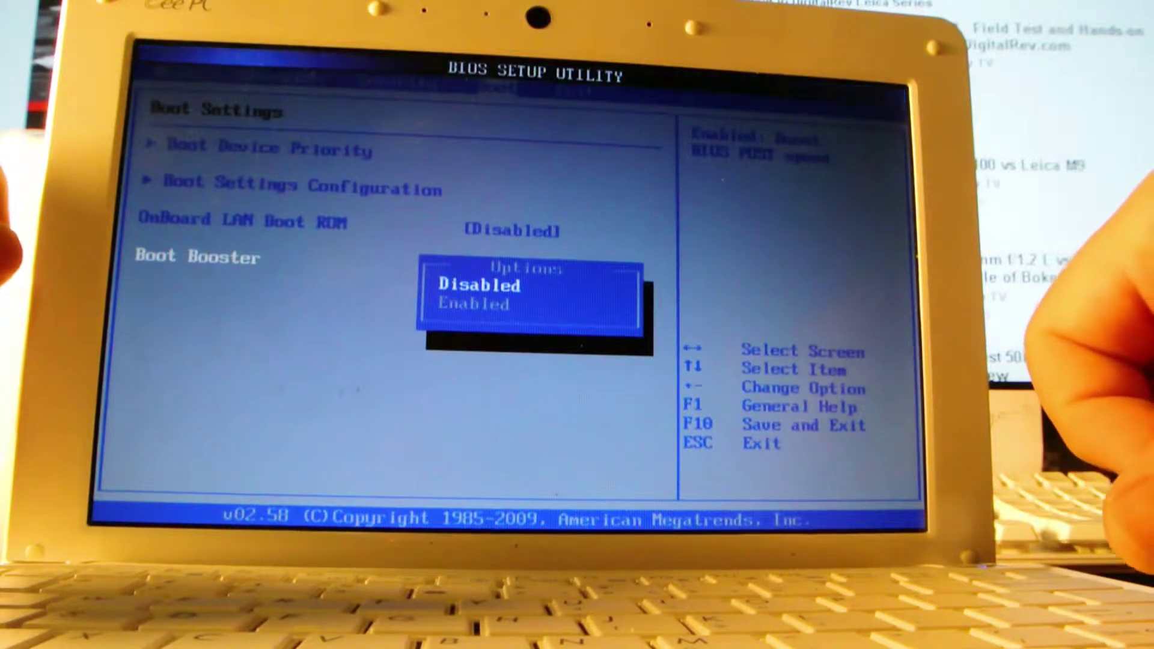
{"action": "key", "text": "Return"}
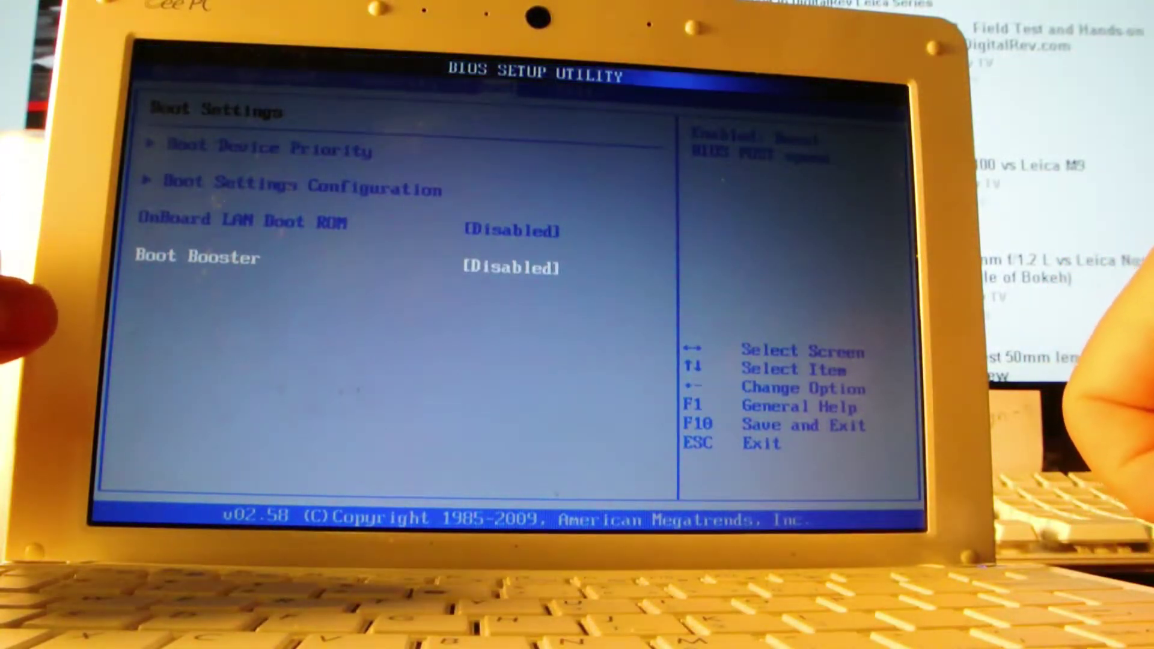
{"action": "key", "text": "Right"}
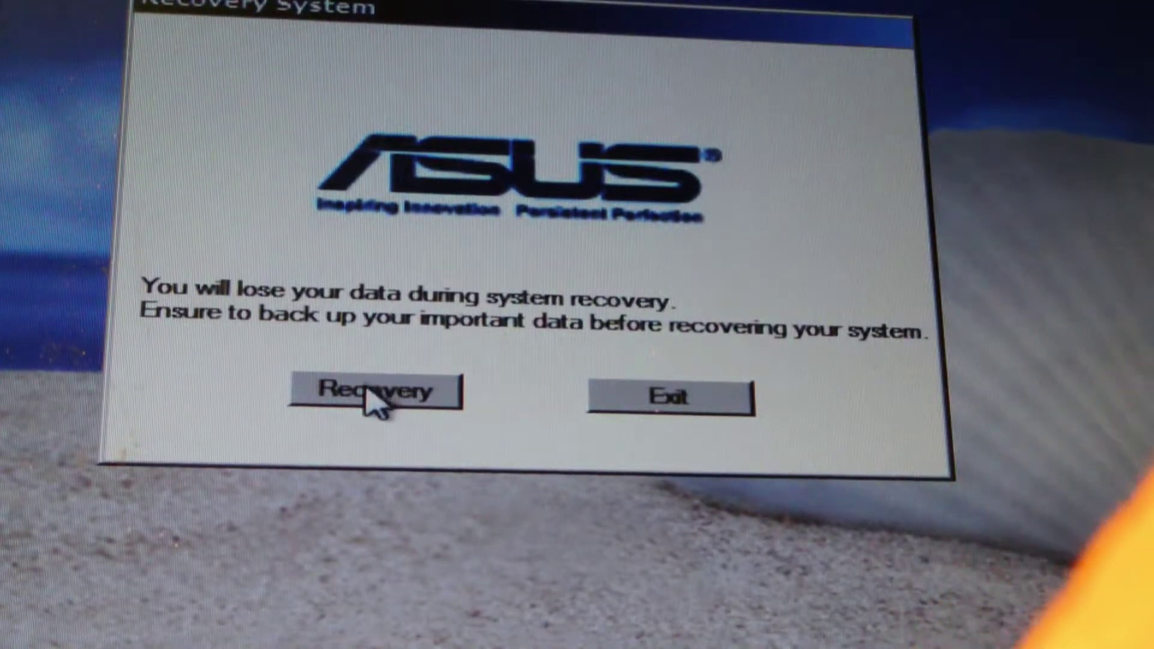
- Start the factory-state restore with the Recovery button in ASUS Recovery System
{"action": "left_click", "coordinate": [375, 406]}
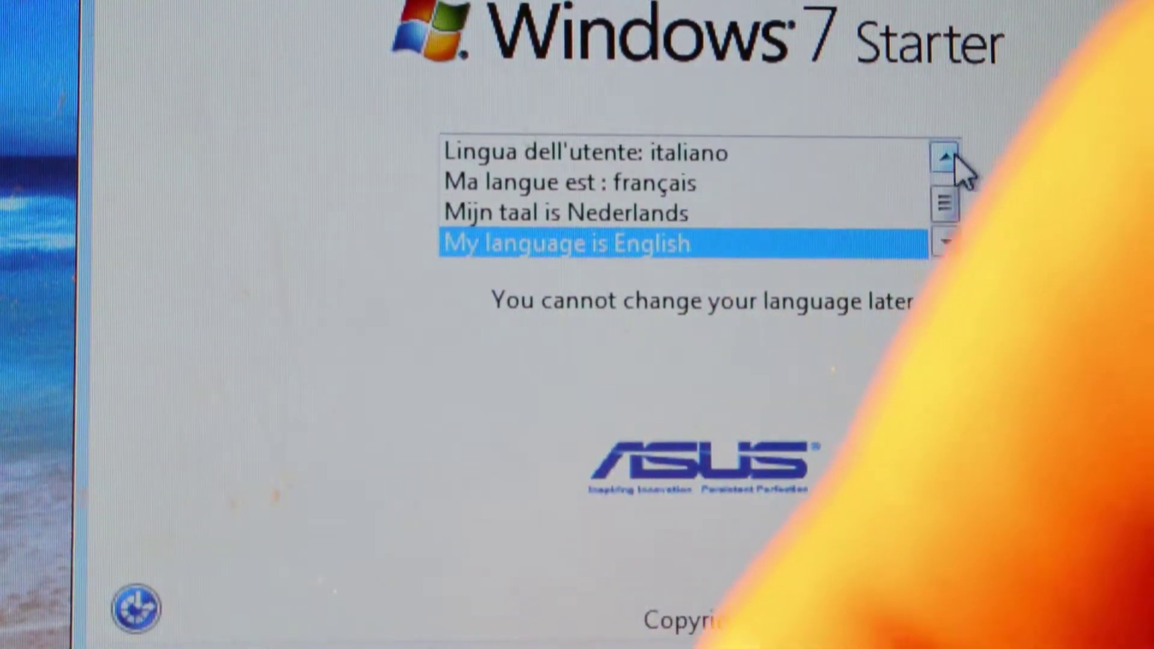
- Pick English, keeping United States region and US keyboard, and continue
{"action": "left_click", "coordinate": [945, 157]}
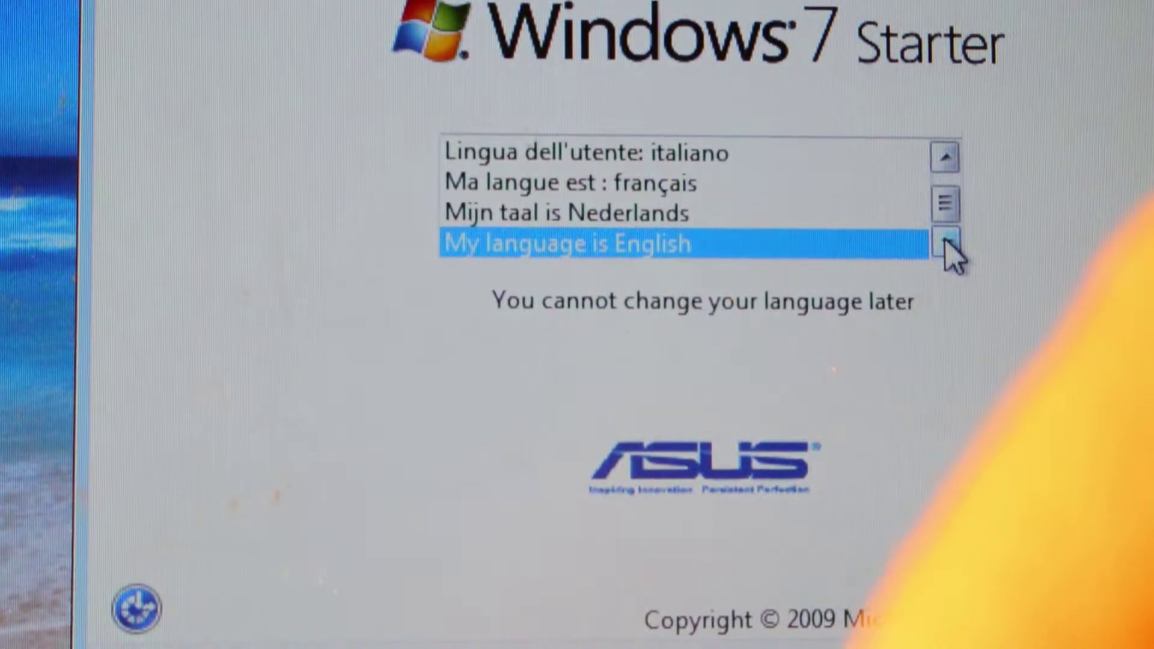
{"action": "left_click", "coordinate": [952, 167]}
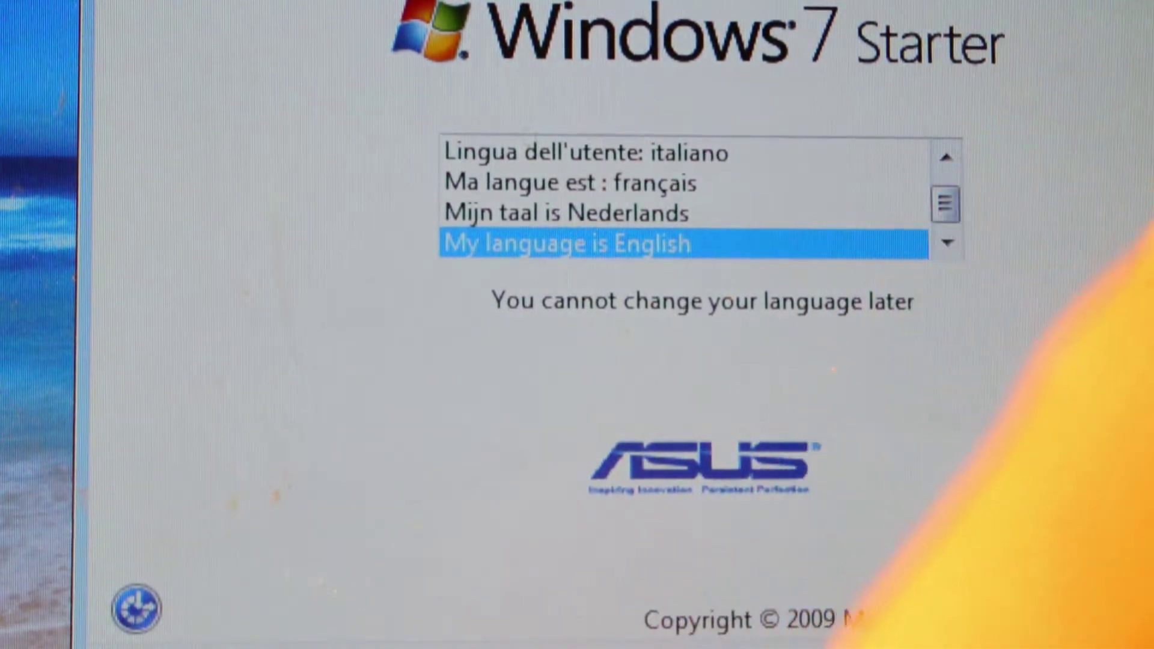
{"action": "key", "text": "Return"}
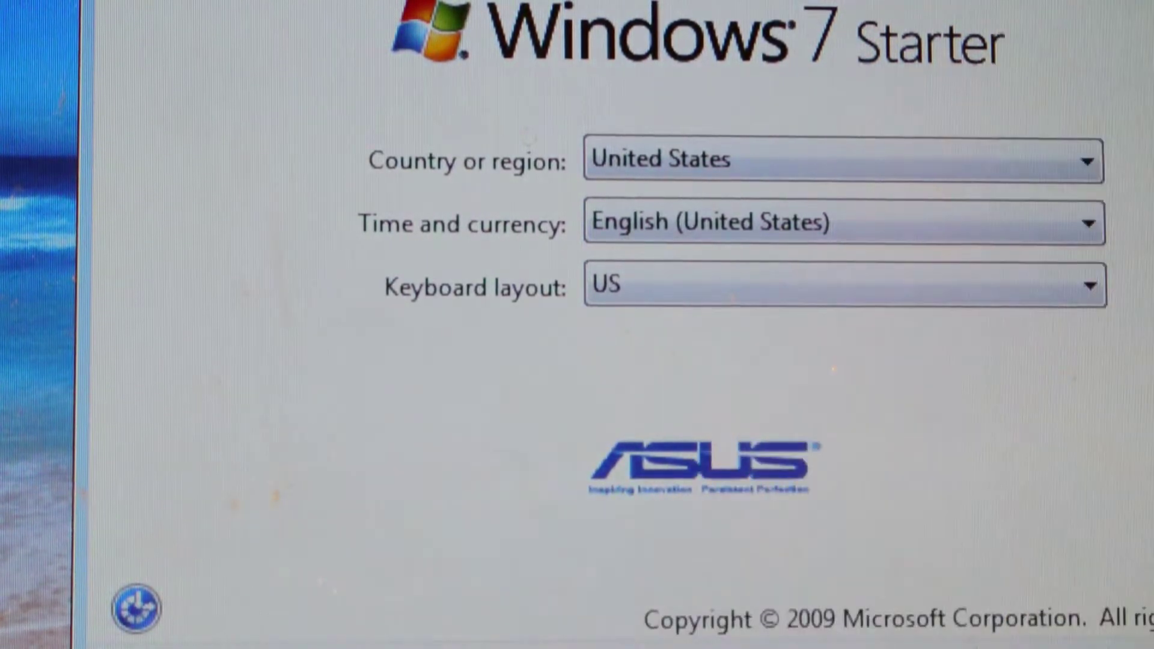
{"action": "key", "text": "Return"}
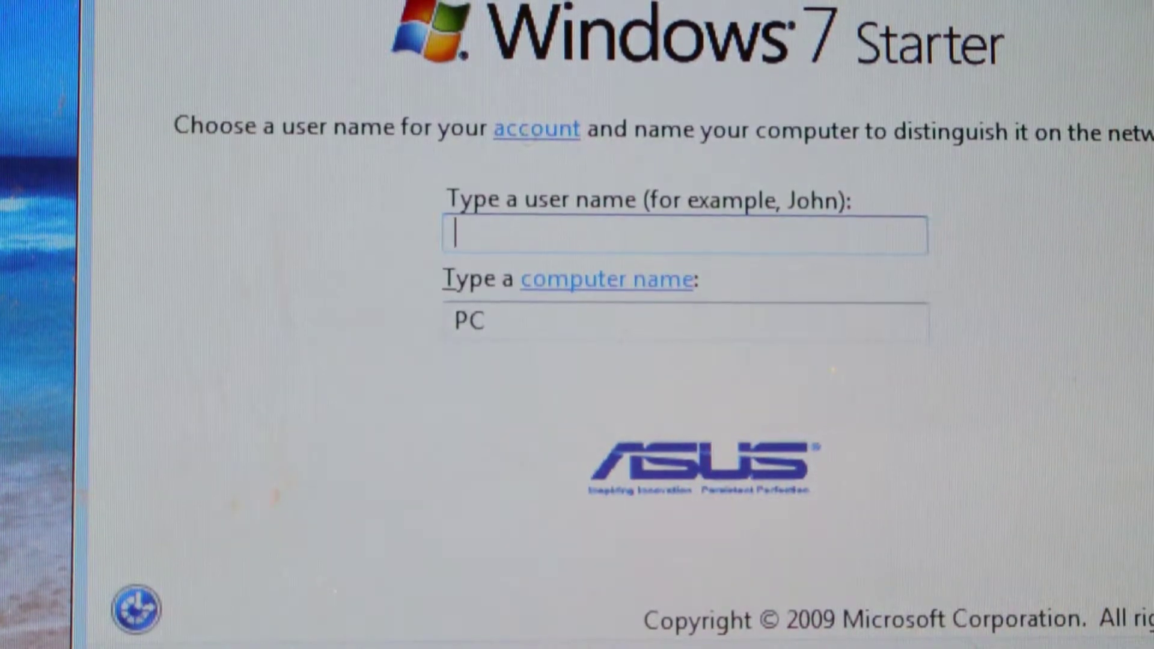
{"action": "type", "text": "asus10"}
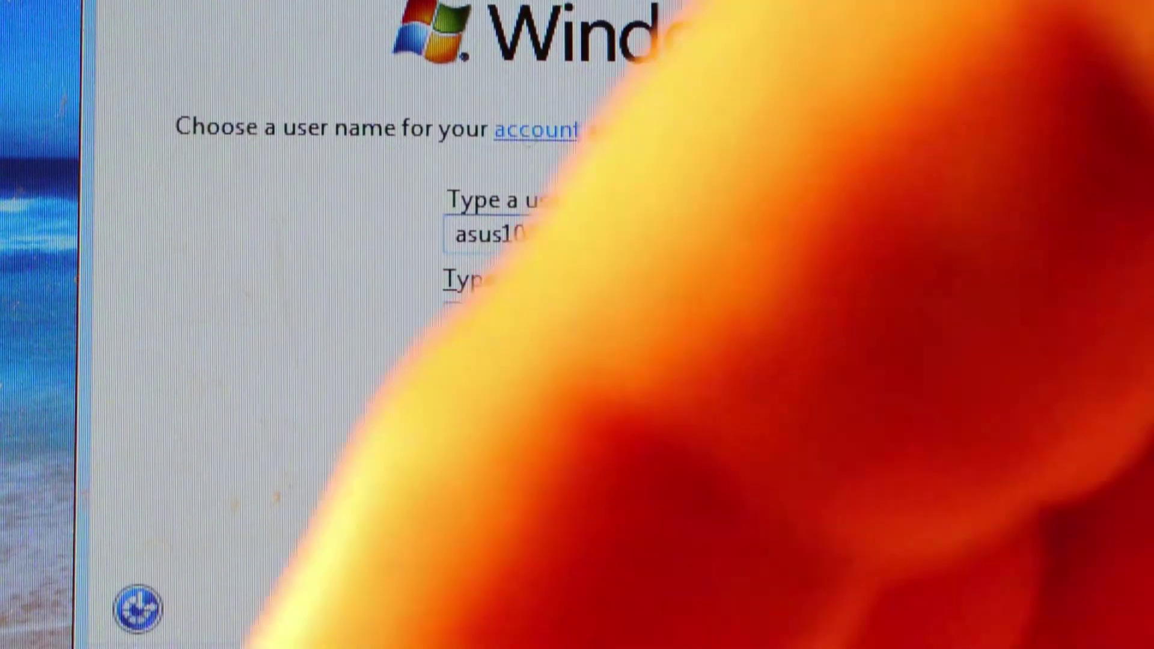
- Confirm the entered user name and auto-filled computer name
{"action": "key", "text": "Return"}
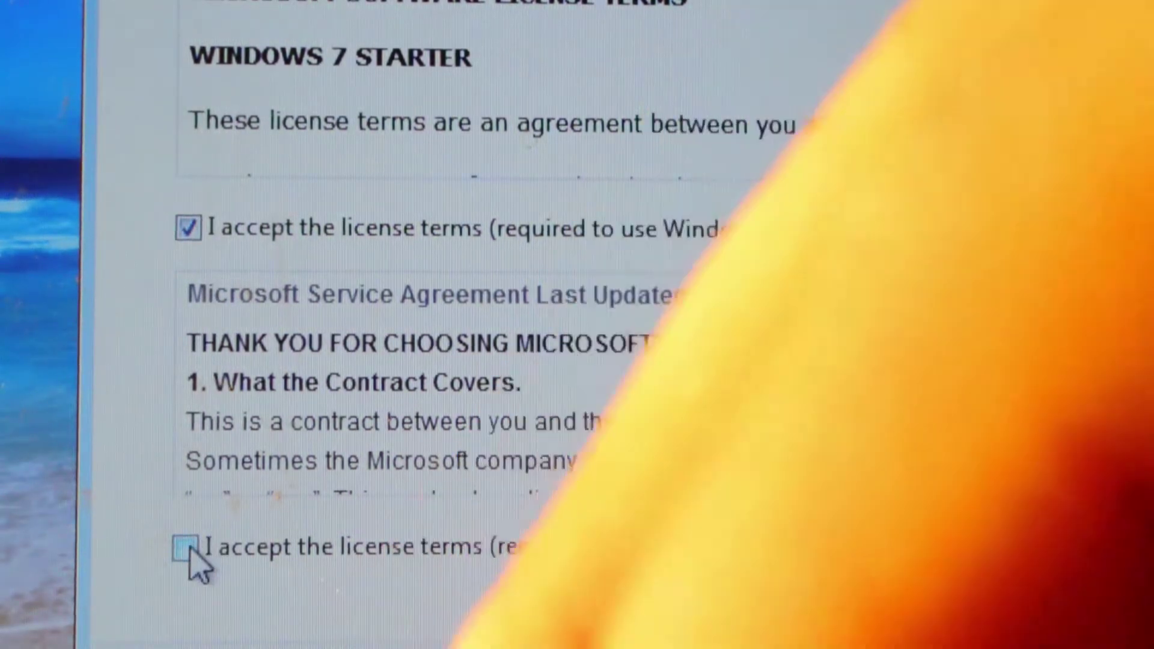
- Tick the second 'I accept the license terms' box and continue past the agreement
{"action": "left_click", "coordinate": [187, 547]}
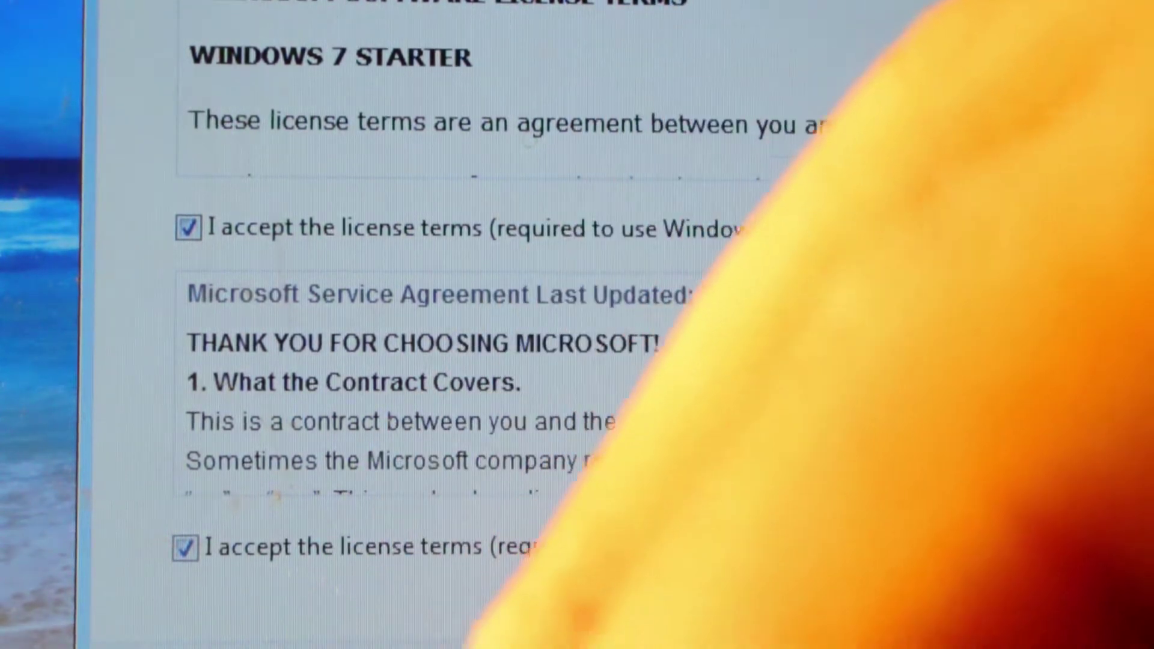
{"action": "key", "text": "Return"}
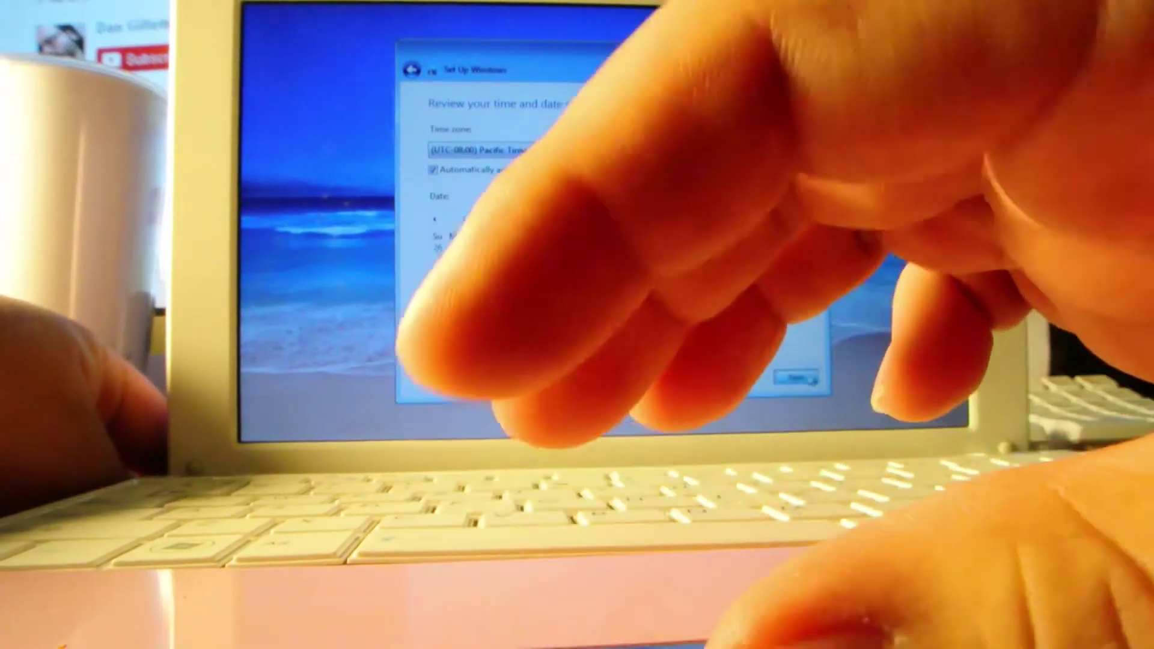
- Accept the Pacific Time date and time, then skip the wireless network page
{"action": "left_click", "coordinate": [806, 379]}
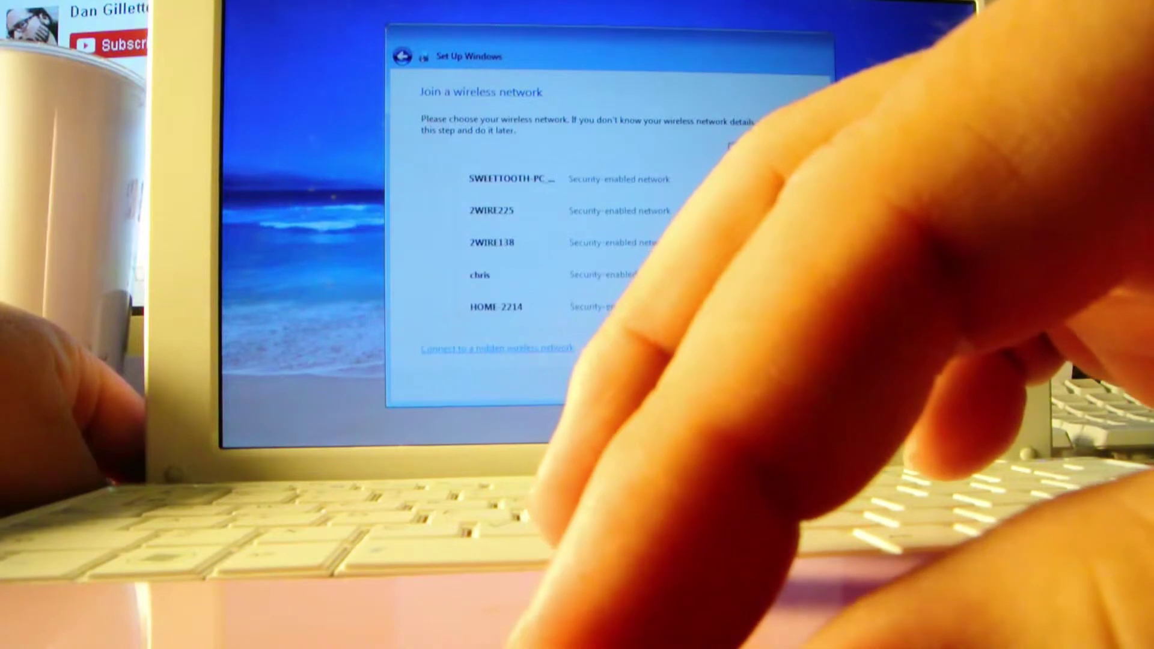
{"action": "left_click", "coordinate": [759, 384]}
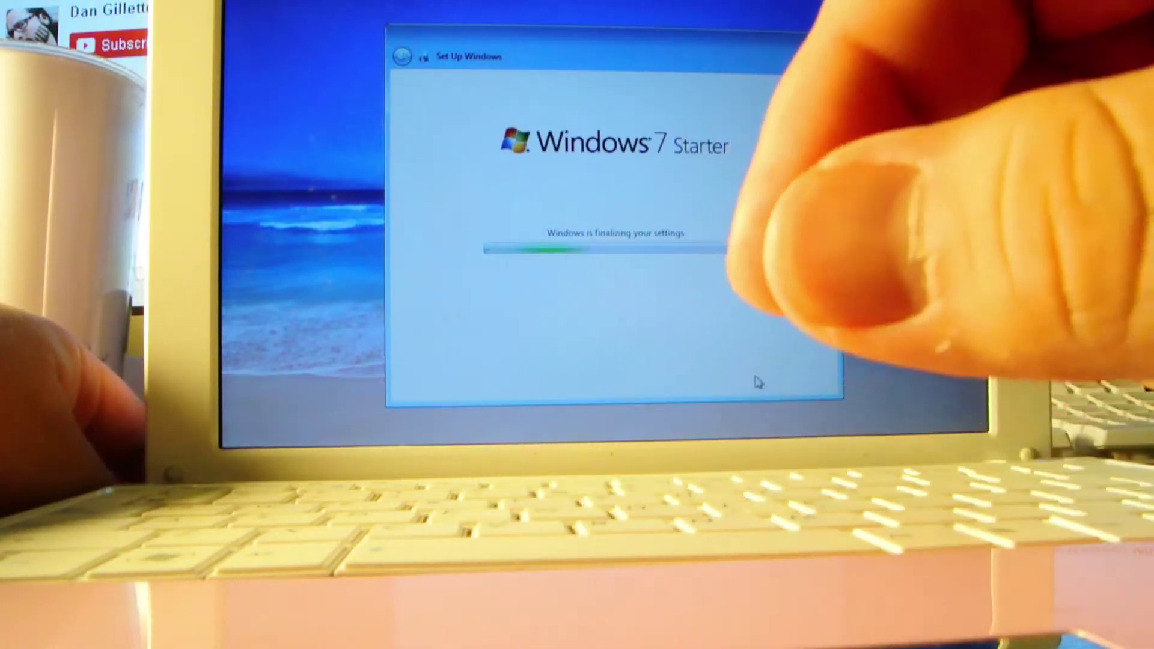